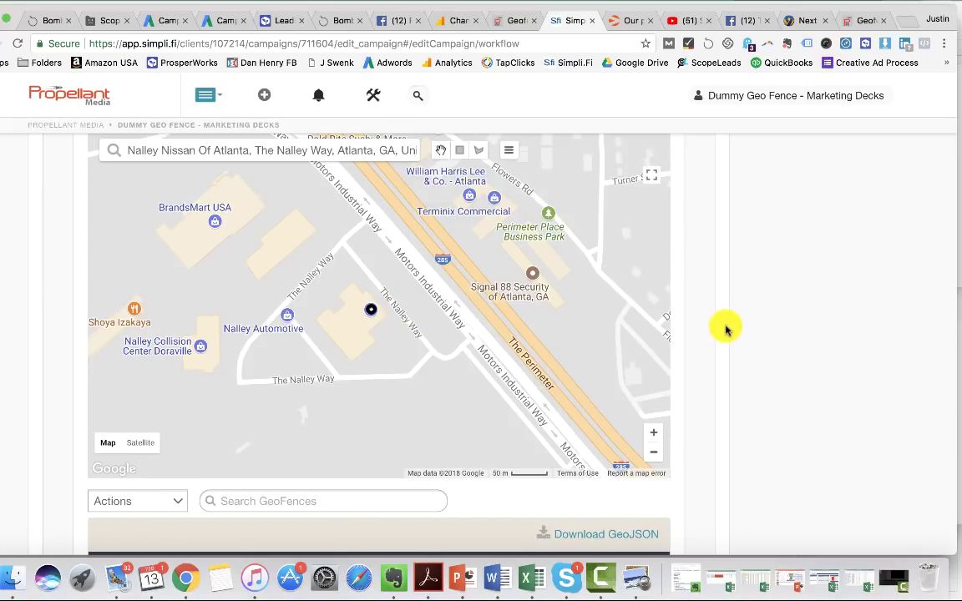
scroll(725, 330, up, 3)
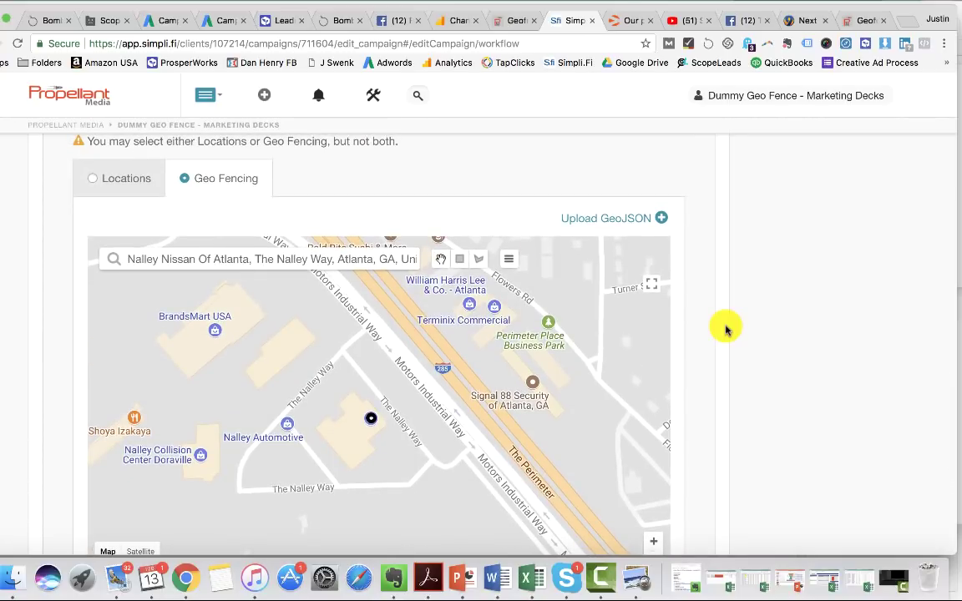
scroll(725, 330, down, 1)
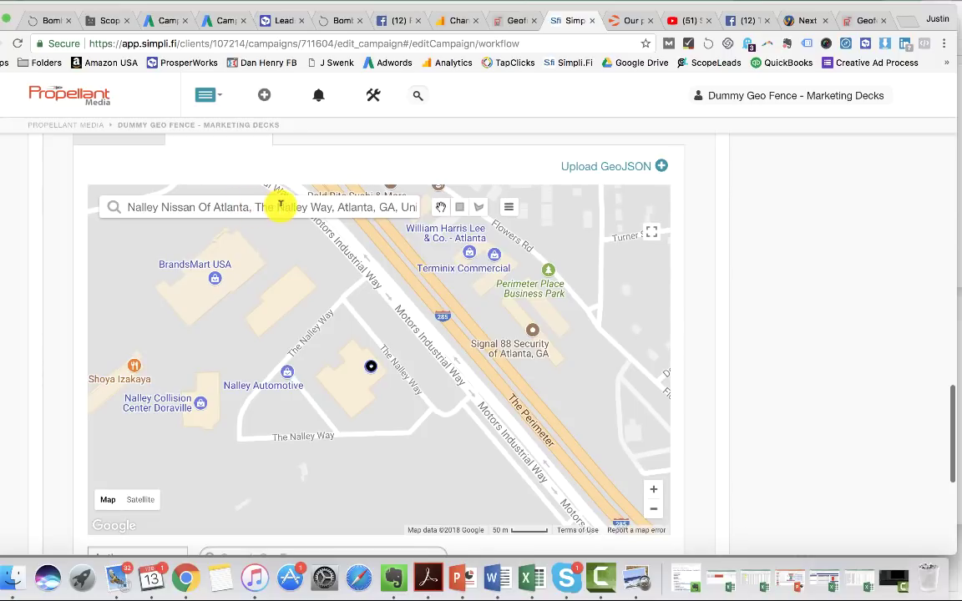
scroll(715, 272, up, 10)
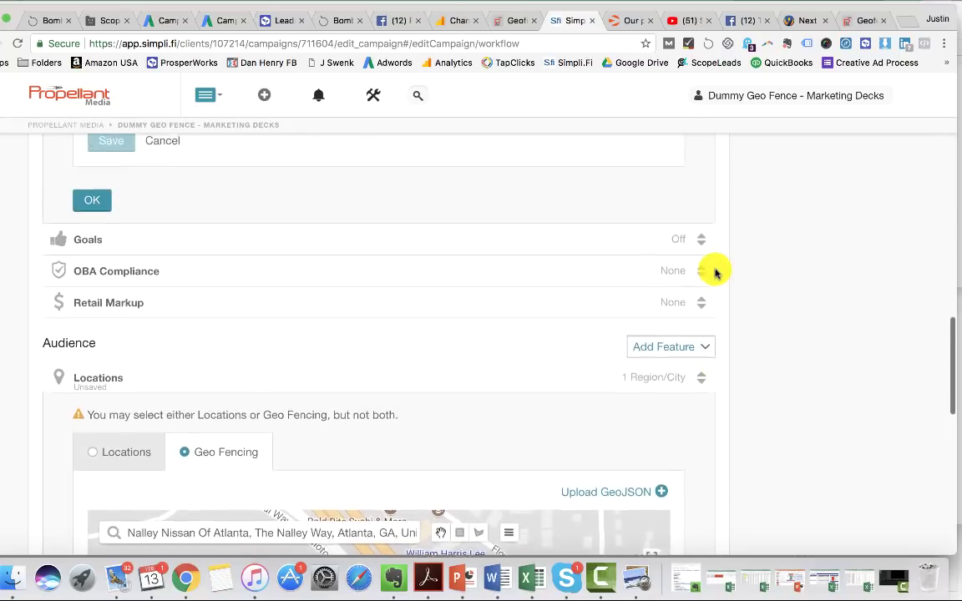
scroll(715, 272, up, 6)
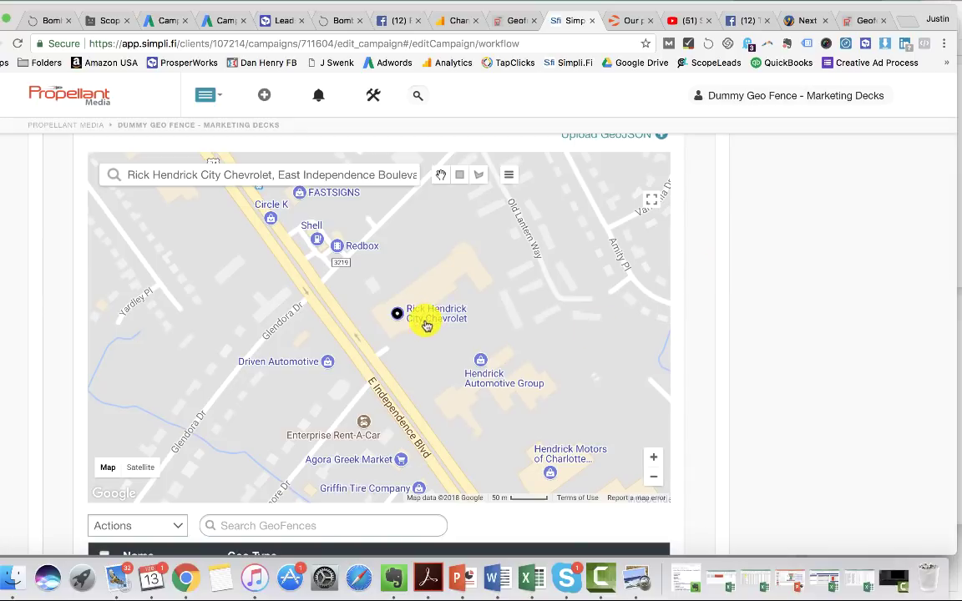
scroll(701, 371, down, 10)
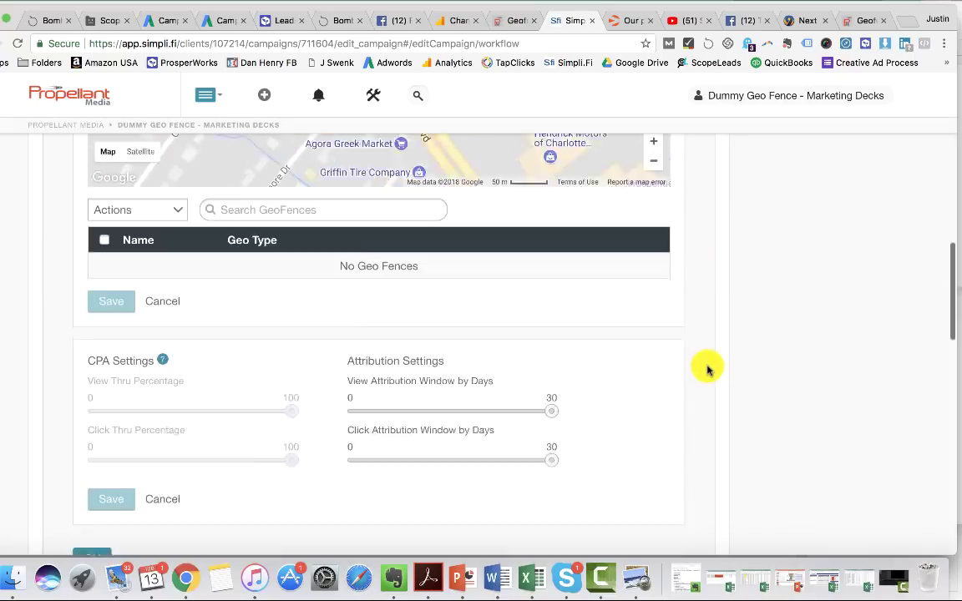
scroll(707, 370, down, 4)
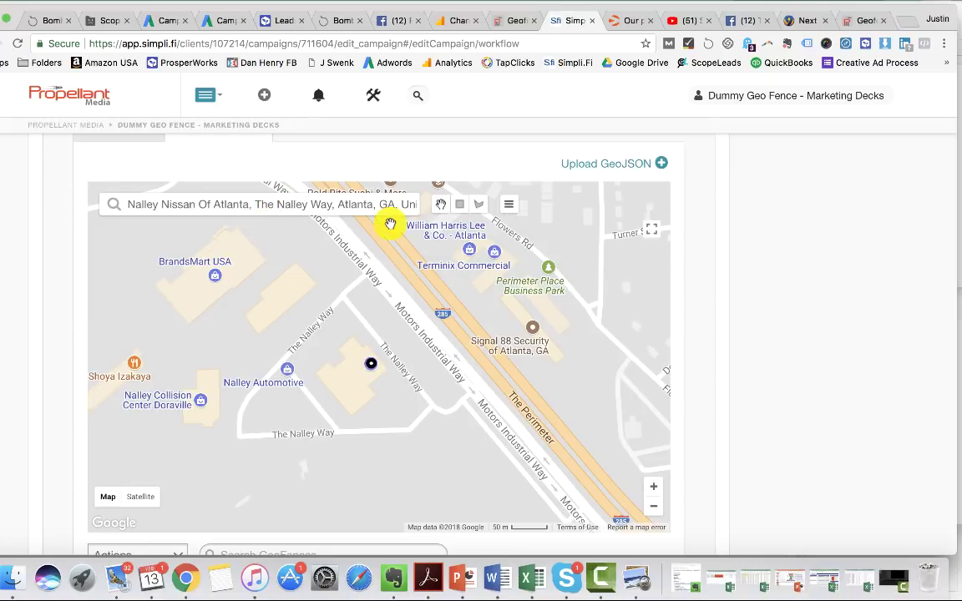
Step: Draw a closed polygon geofence around the Nalley Nissan Of Atlanta building beside The Nalley Way
click(479, 205)
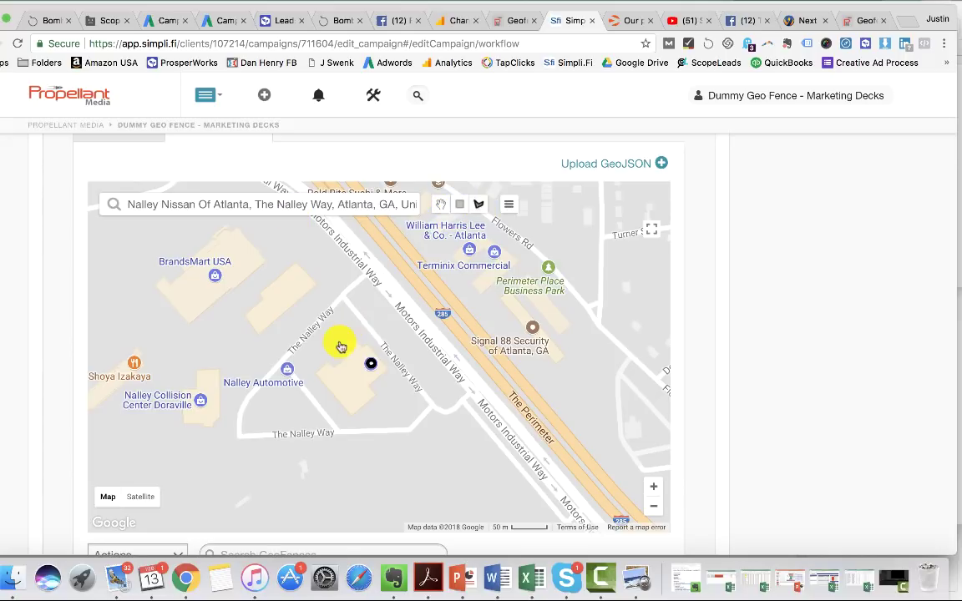
click(307, 367)
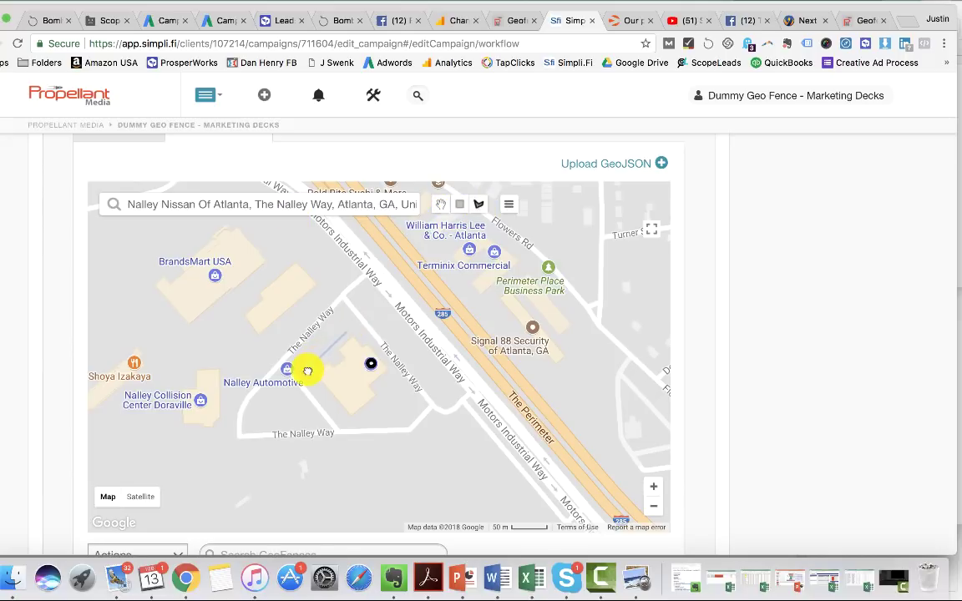
click(351, 420)
click(382, 402)
click(378, 389)
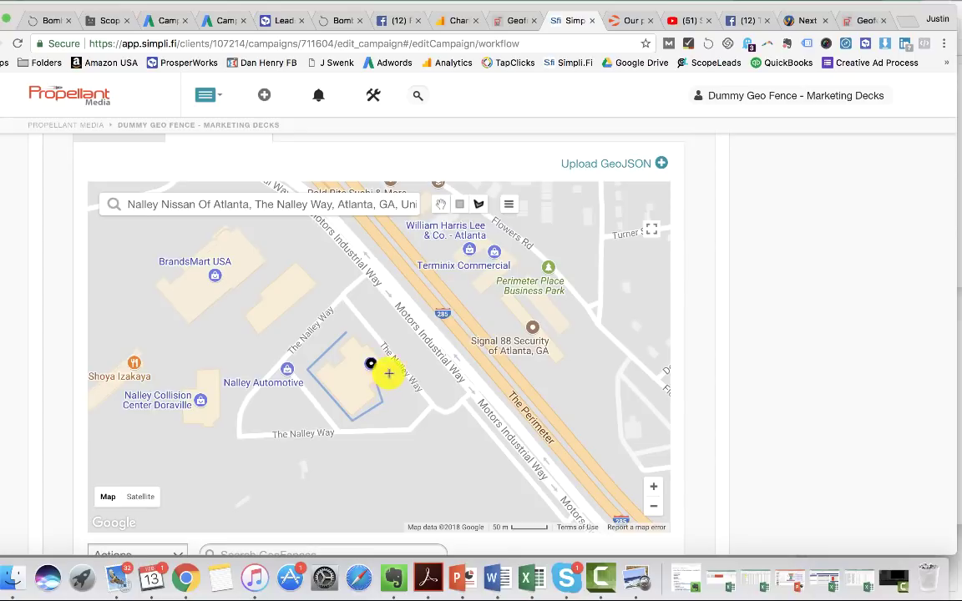
click(392, 364)
click(345, 334)
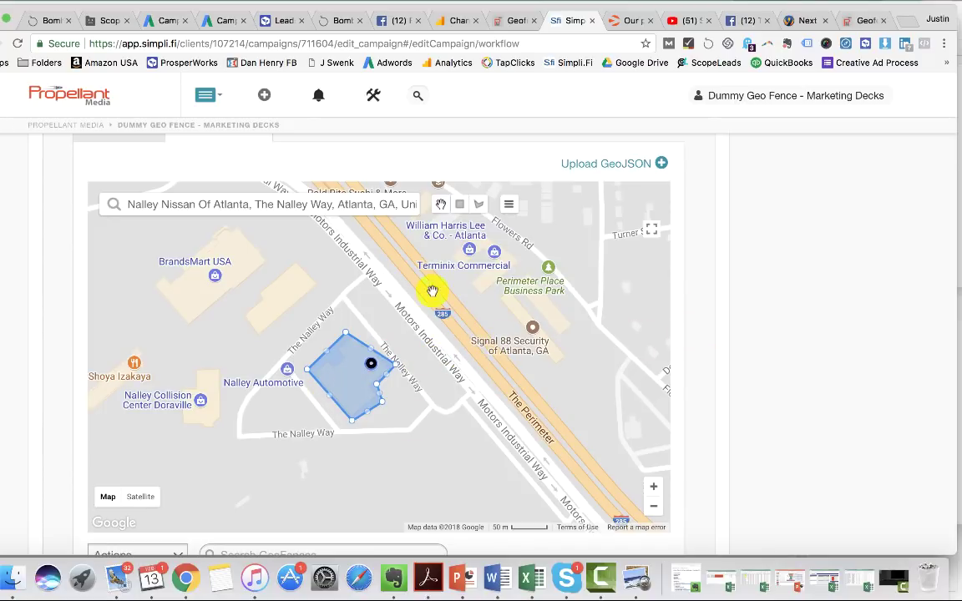
Step: On the Geo Conversions map, start a polygon north of Rick Hendrick City Chevrolet, cornering near East Independence Blvd
scroll(756, 256, up, 10)
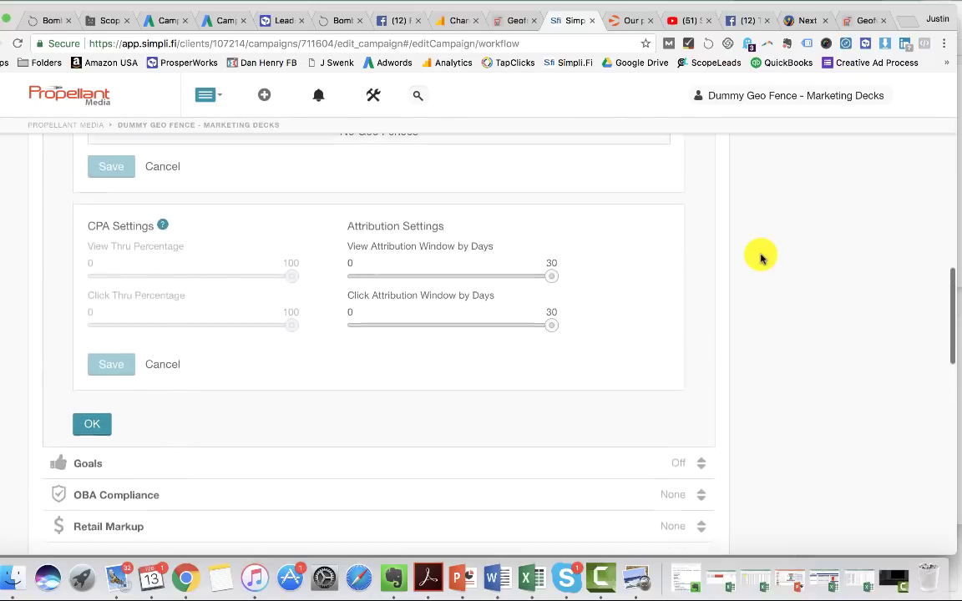
scroll(760, 257, up, 10)
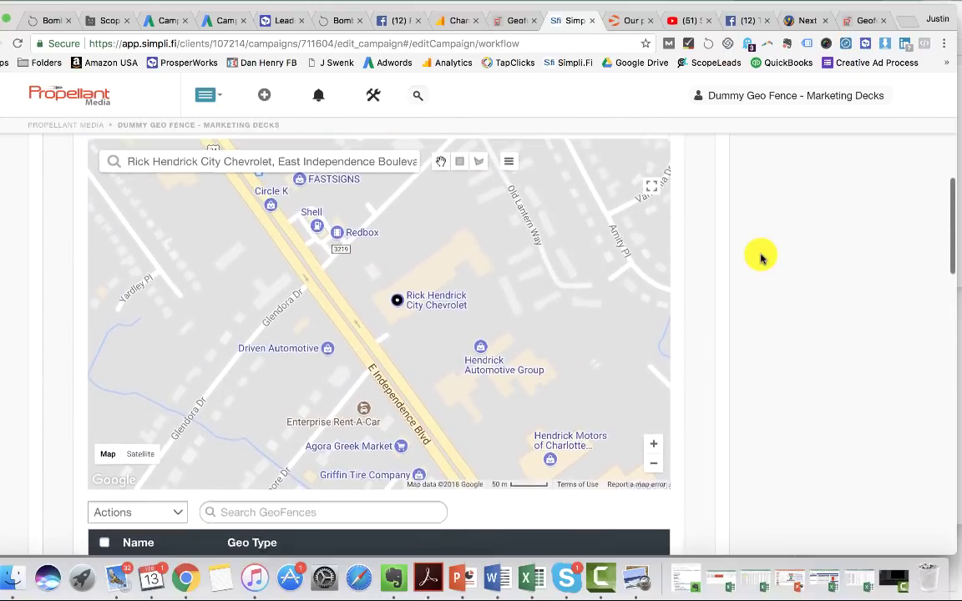
scroll(759, 257, up, 1)
click(478, 173)
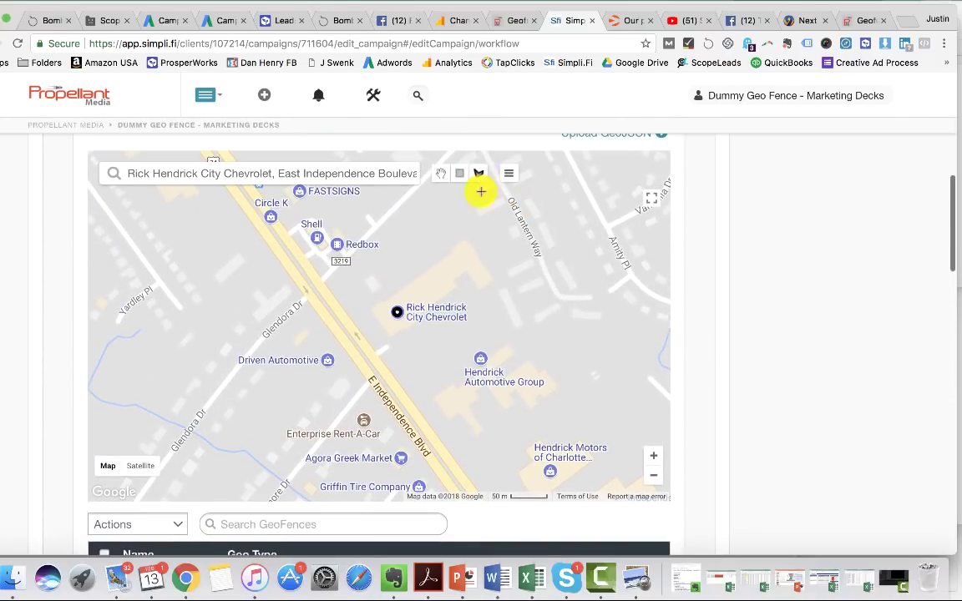
click(464, 230)
click(363, 305)
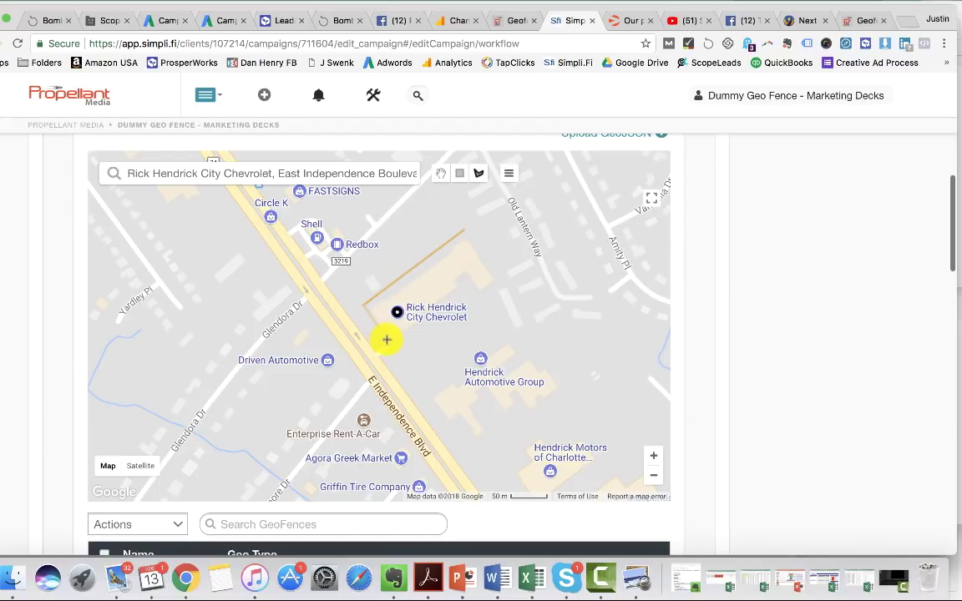
click(390, 347)
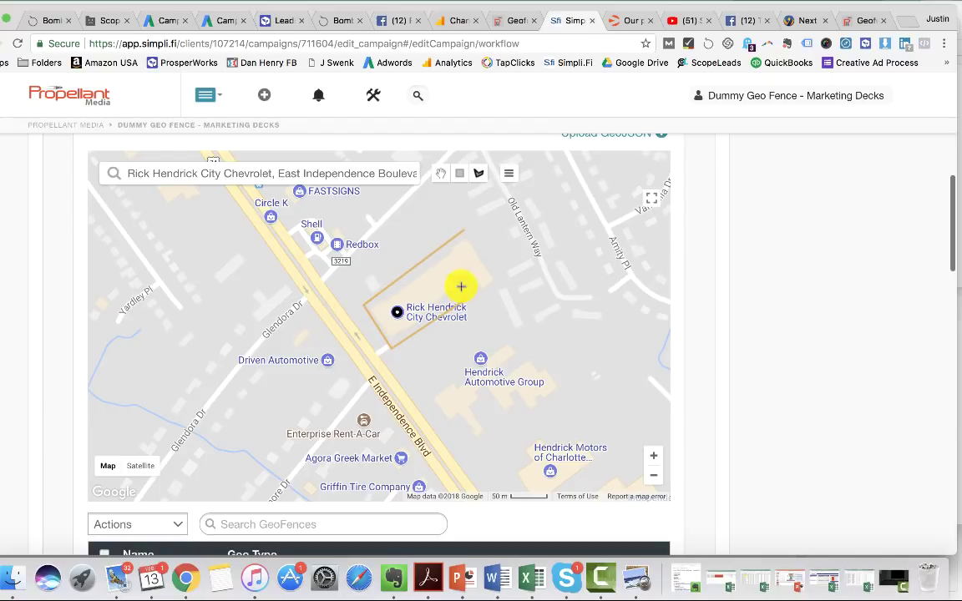
Step: Trace the dealership's notched east side and close the conversion polygon at its first corner
click(463, 295)
click(463, 284)
click(482, 284)
click(484, 294)
click(502, 283)
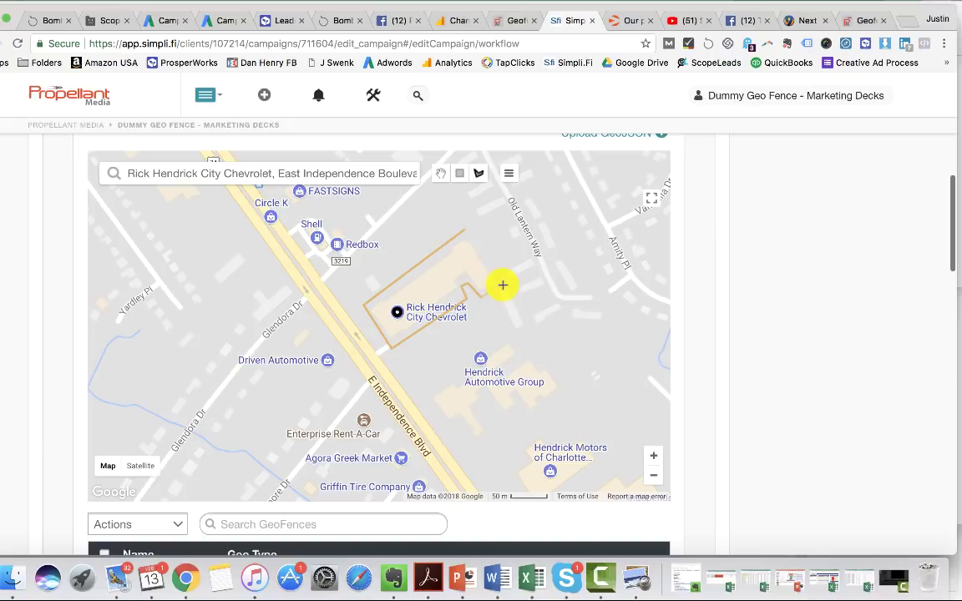
click(465, 231)
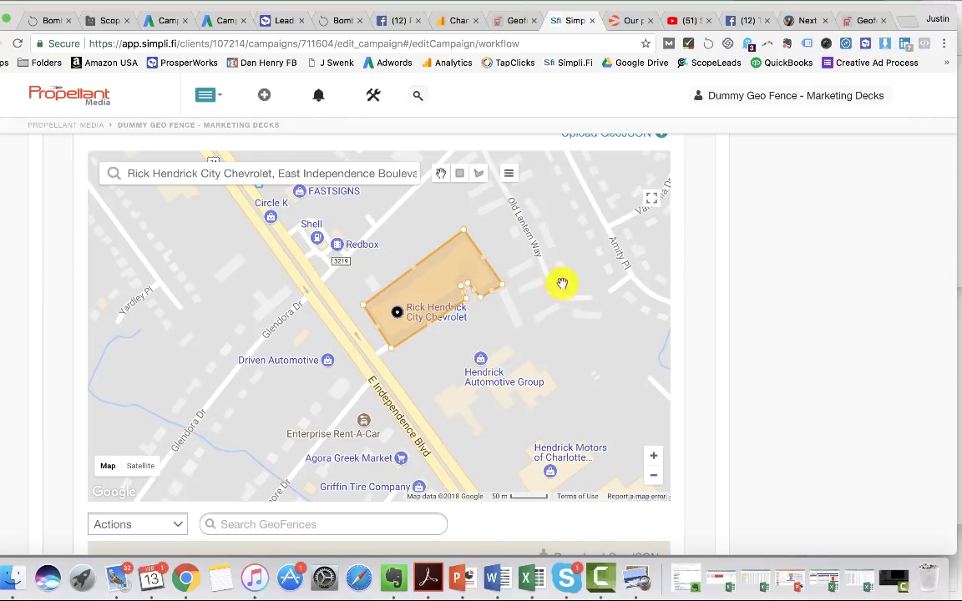
scroll(723, 338, down, 15)
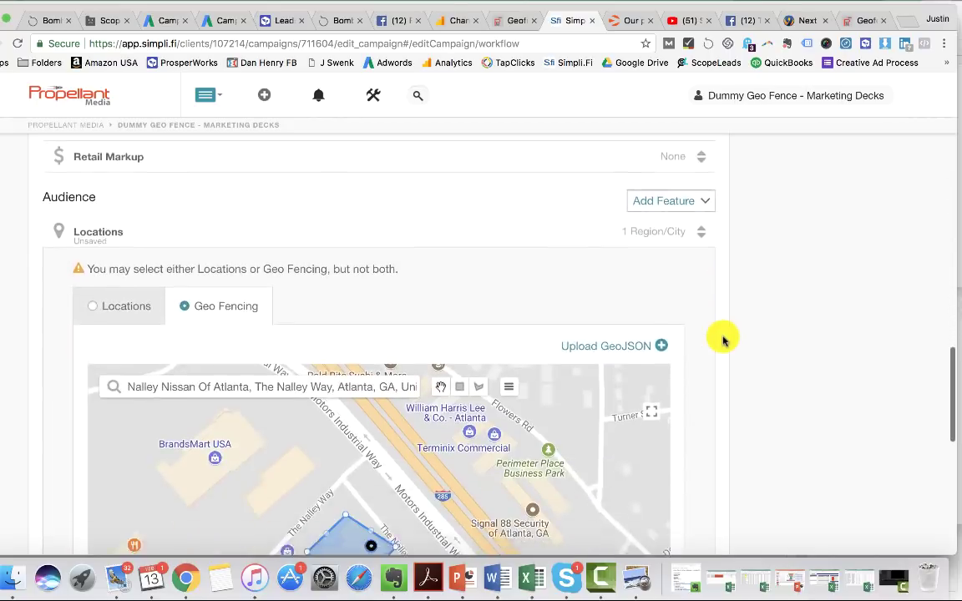
scroll(723, 338, down, 2)
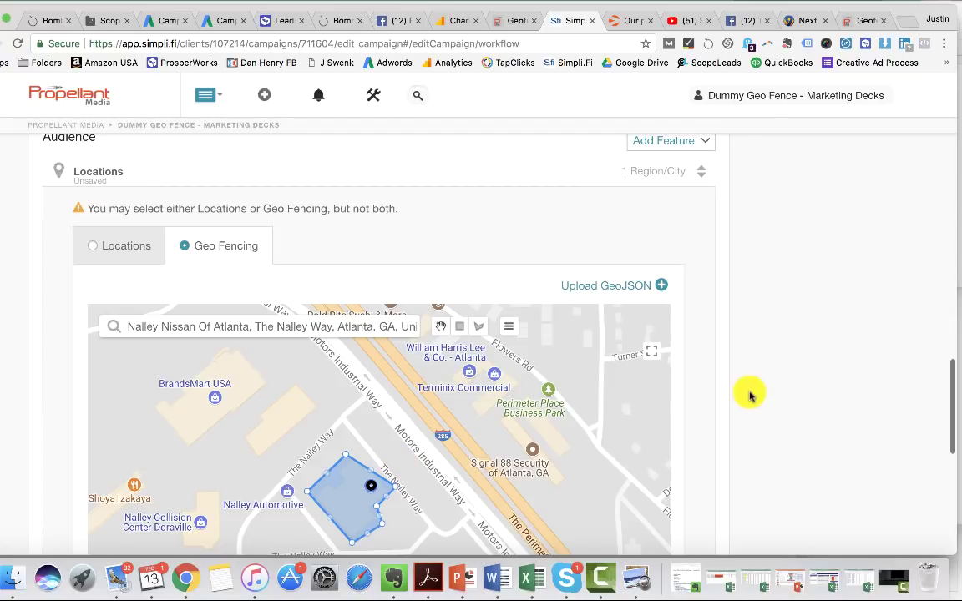
scroll(745, 391, down, 2)
scroll(743, 302, down, 5)
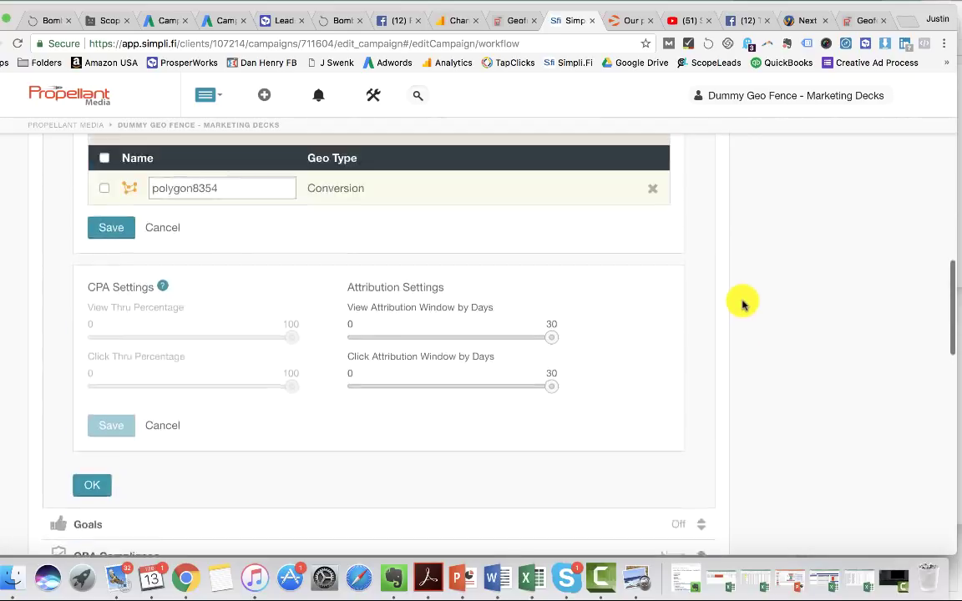
scroll(744, 302, up, 5)
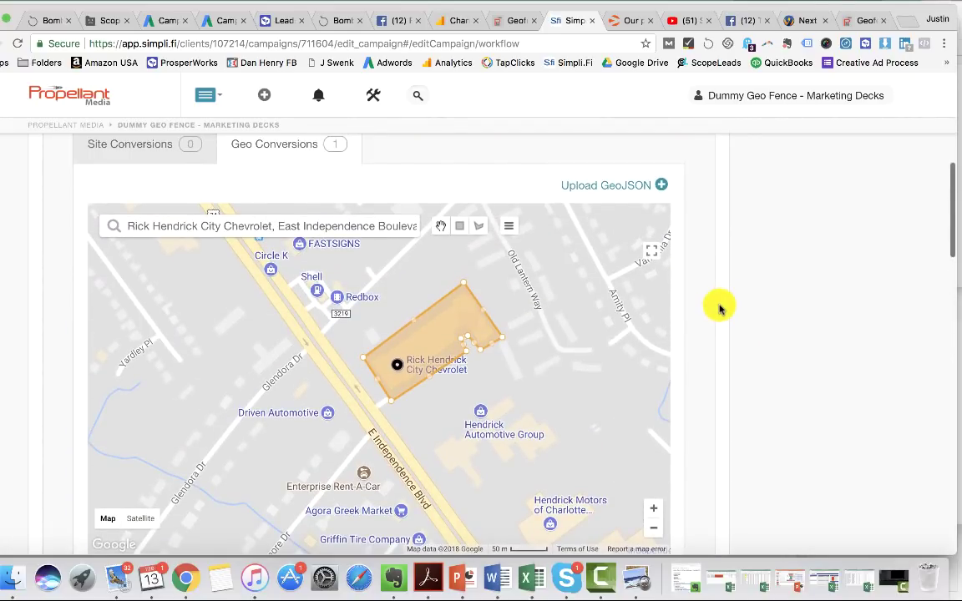